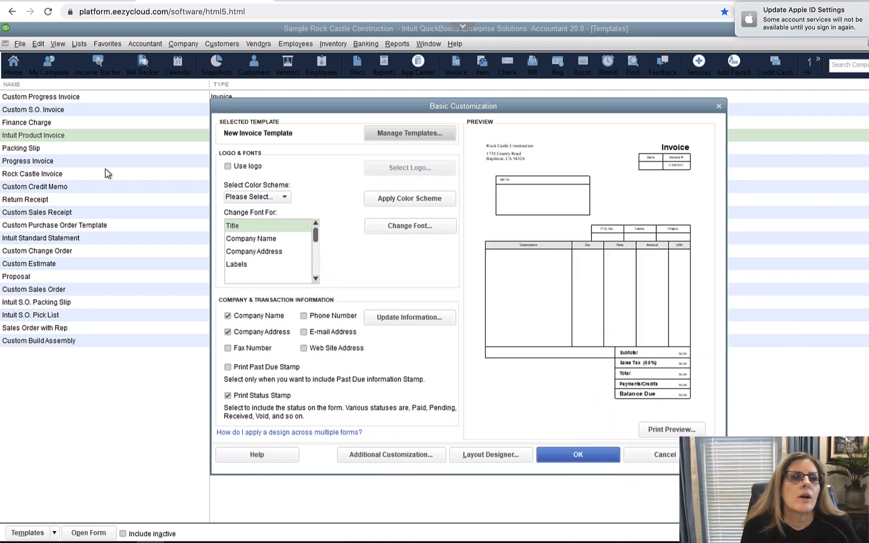
# - Close the new invoice template's customization and open the list of templates
pyautogui.click(718, 106)
pyautogui.click(77, 45)
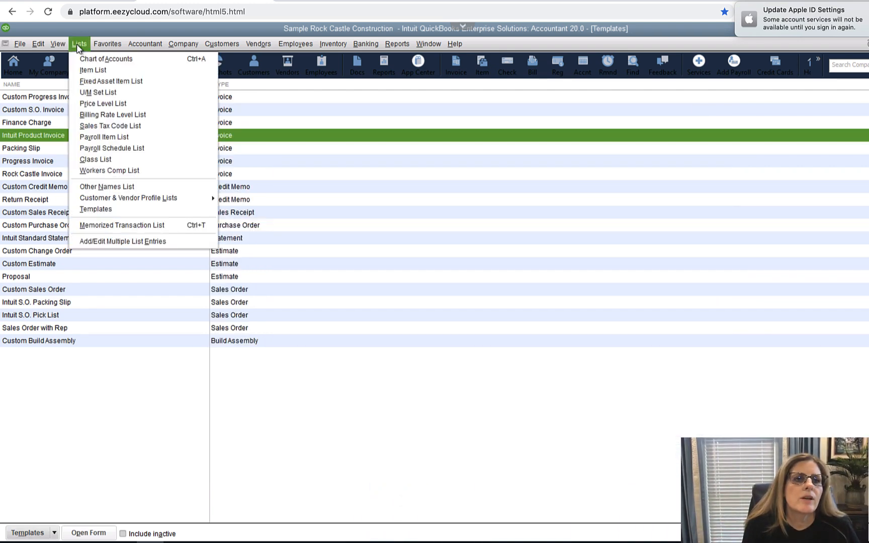
pyautogui.click(87, 210)
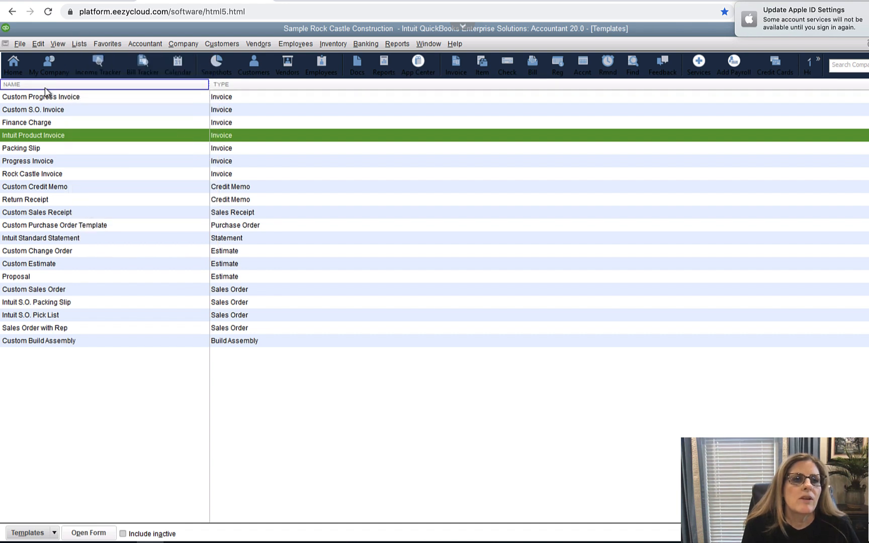
# - Open the Intuit Product Invoice template for editing
pyautogui.click(49, 304)
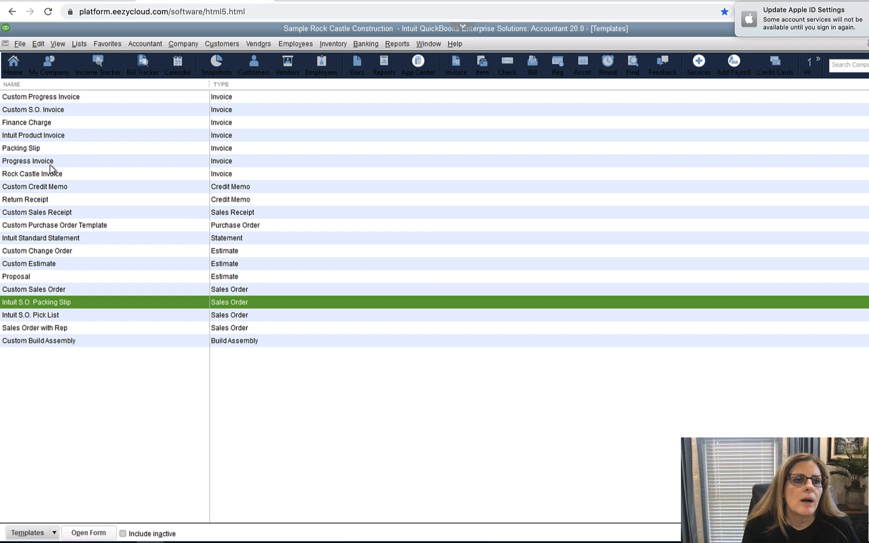
pyautogui.click(51, 136)
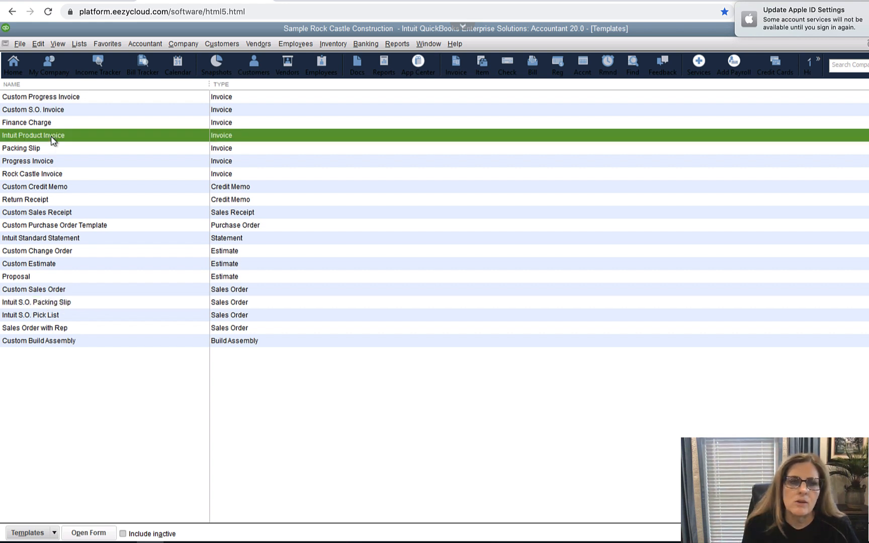
pyautogui.click(54, 534)
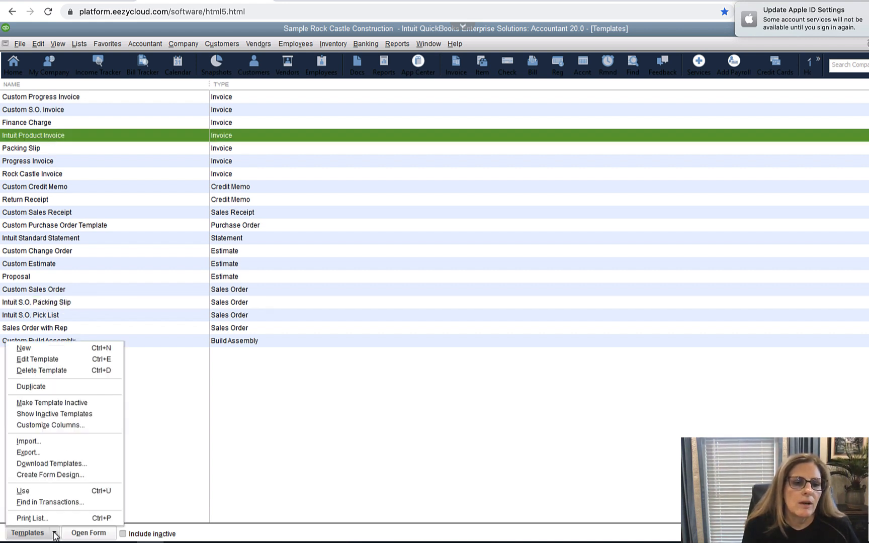
pyautogui.click(71, 360)
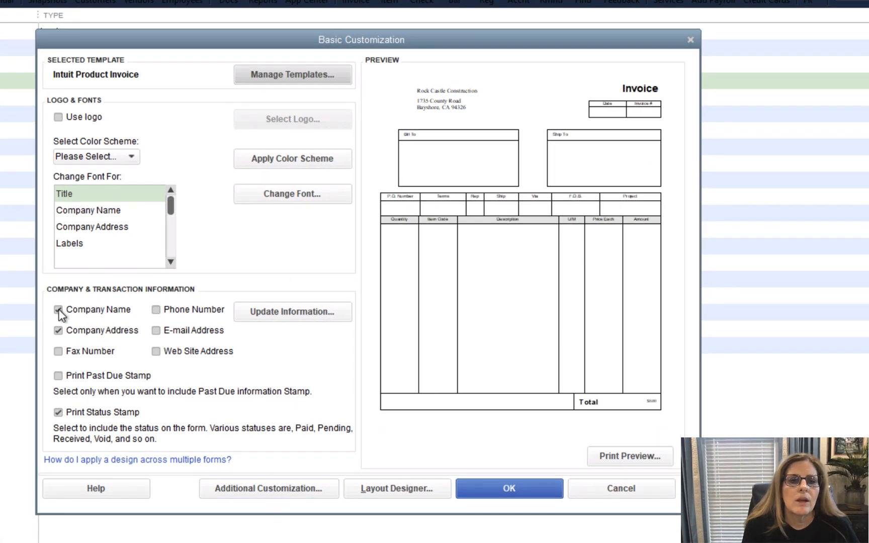
# - Include the fax number on the invoice and make a copy of the locked template for additional customization
pyautogui.click(58, 350)
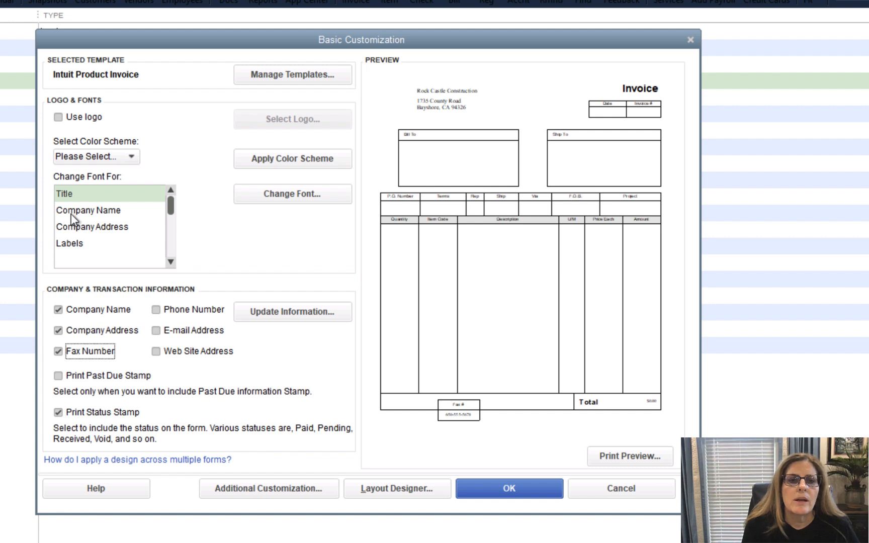
pyautogui.click(240, 485)
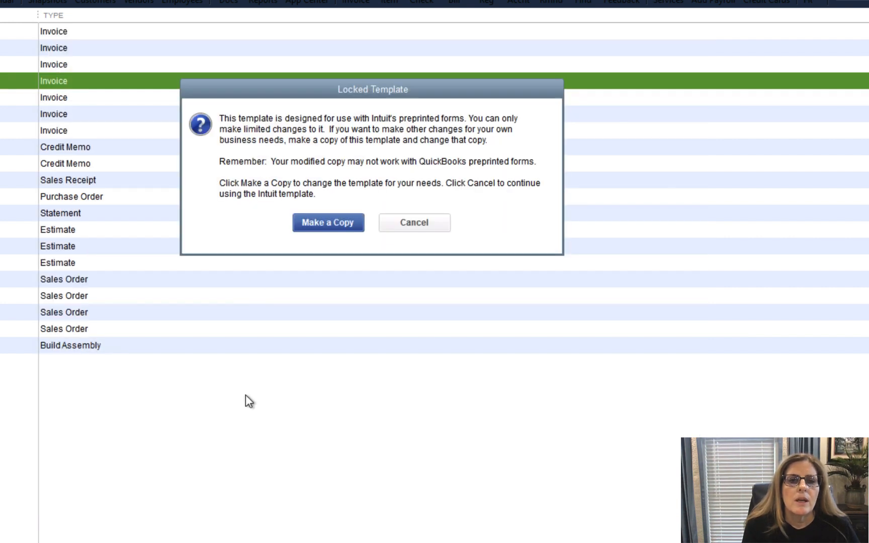
pyautogui.click(328, 222)
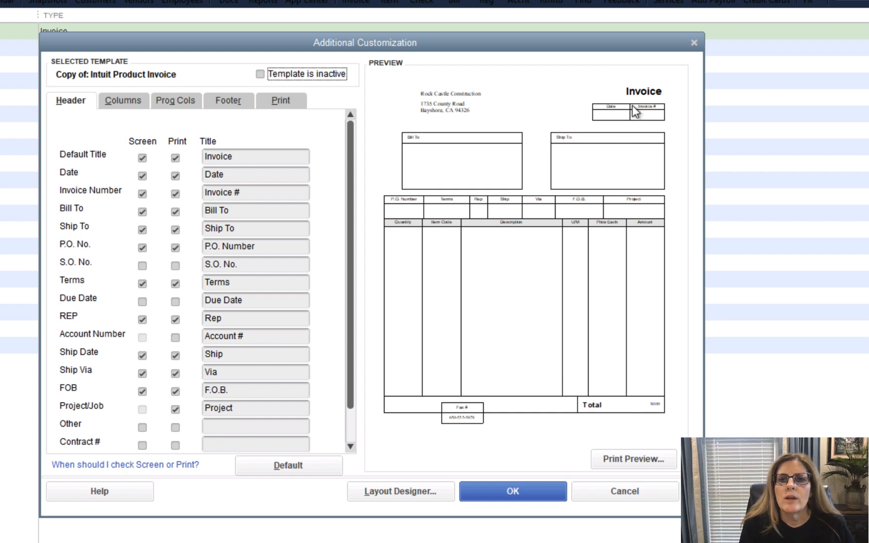
# - Switch the default title off and back on for both screen and print, continuing past the overlapping-fields choice each time
pyautogui.click(143, 158)
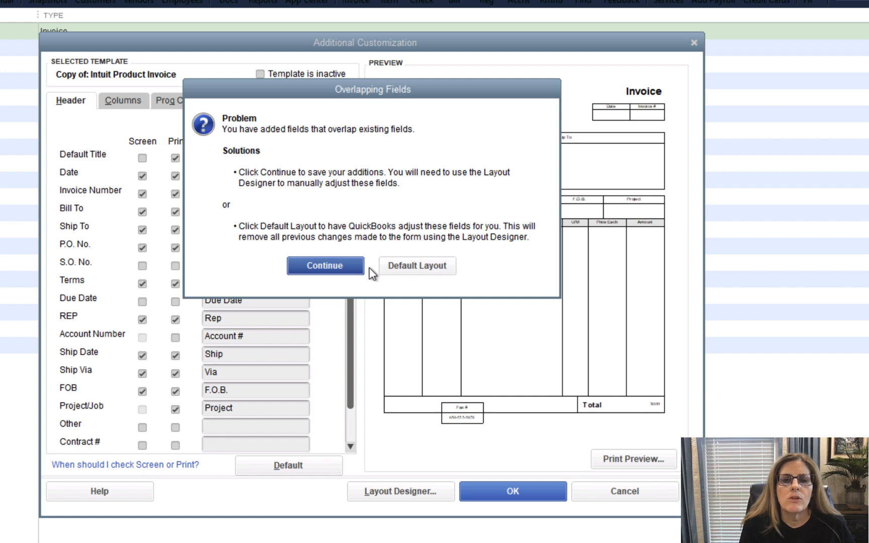
pyautogui.click(349, 268)
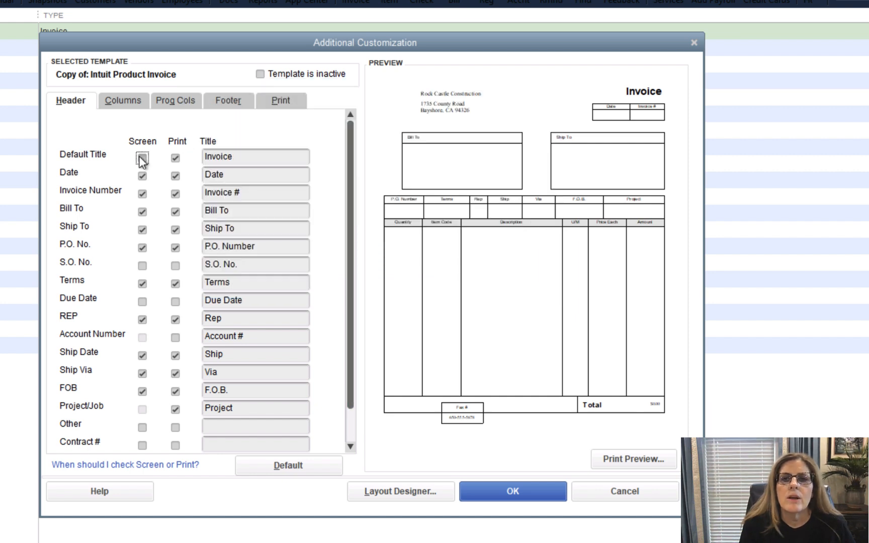
pyautogui.click(142, 159)
pyautogui.click(333, 267)
pyautogui.click(176, 159)
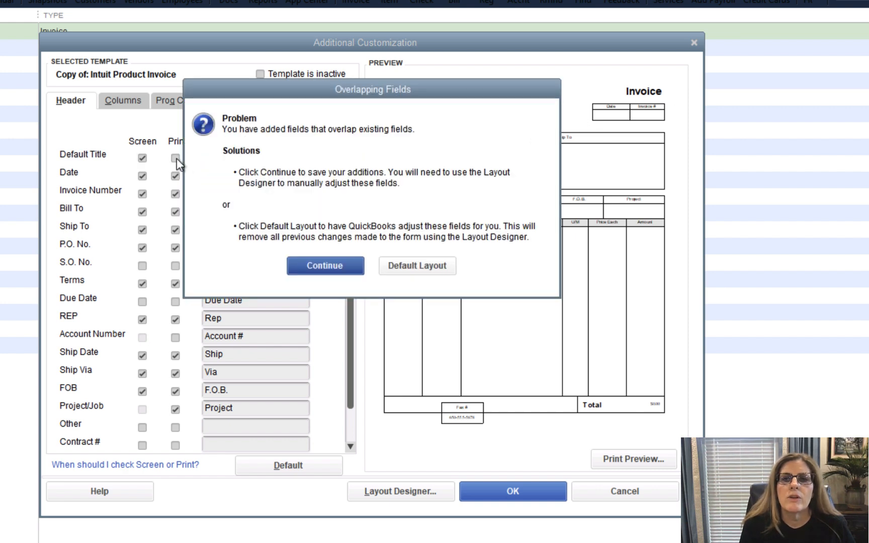
pyautogui.click(314, 262)
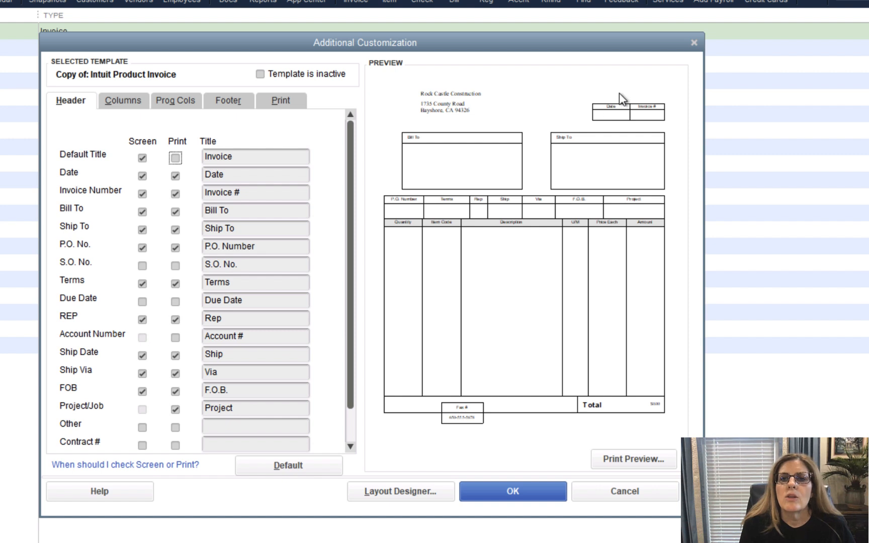
pyautogui.click(175, 158)
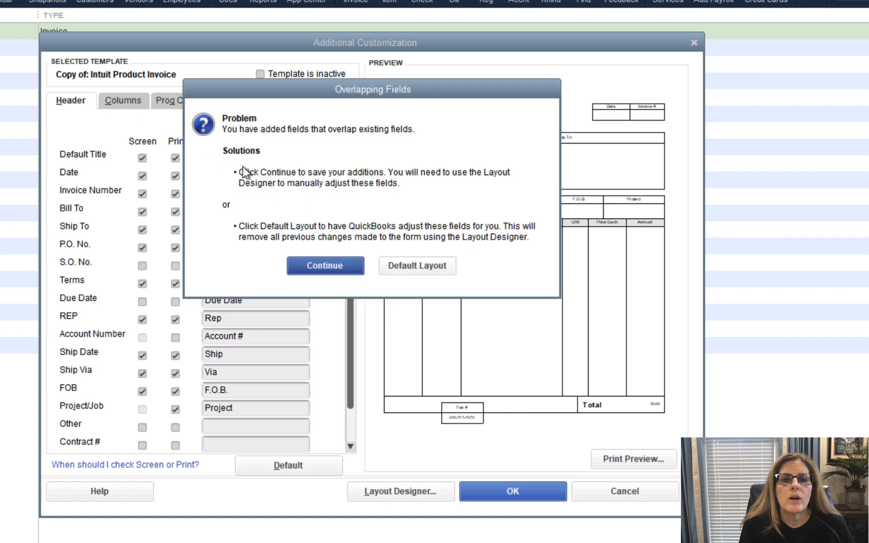
pyautogui.click(342, 262)
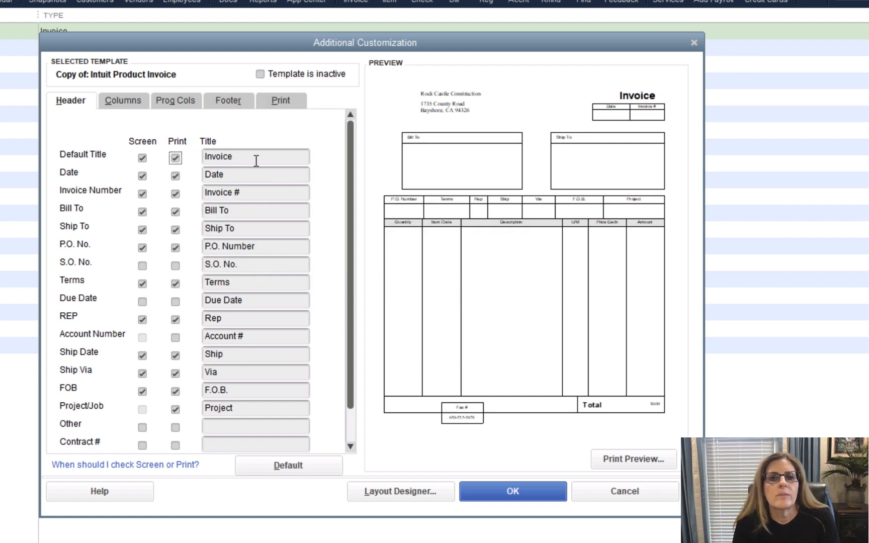
# - Change the default title in the header to "Ticket" and continue without resetting the layout
pyautogui.moveTo(256, 160); pyautogui.dragTo(180, 143)
pyautogui.write('Ticket')
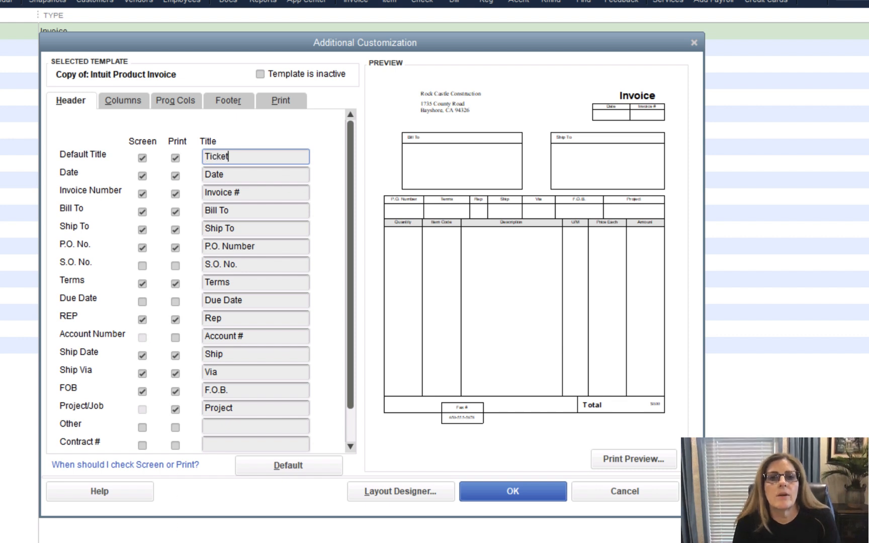
pyautogui.press('Tab')
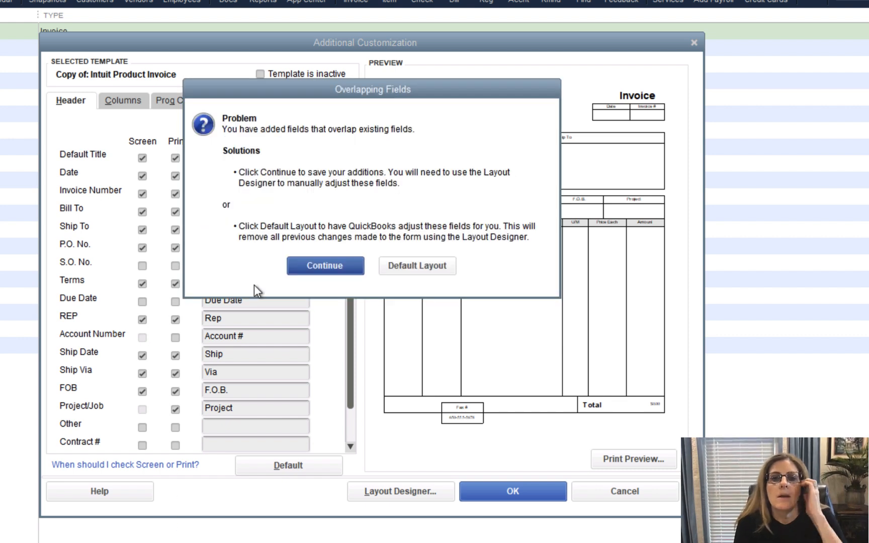
pyautogui.click(321, 266)
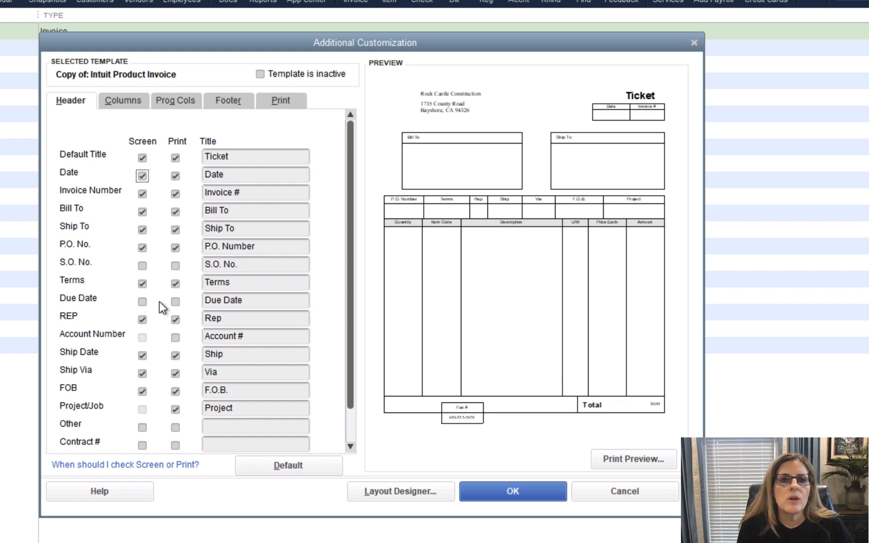
# - Look over the column settings, open the Layout Designer and select the P.O. Number label
pyautogui.click(130, 97)
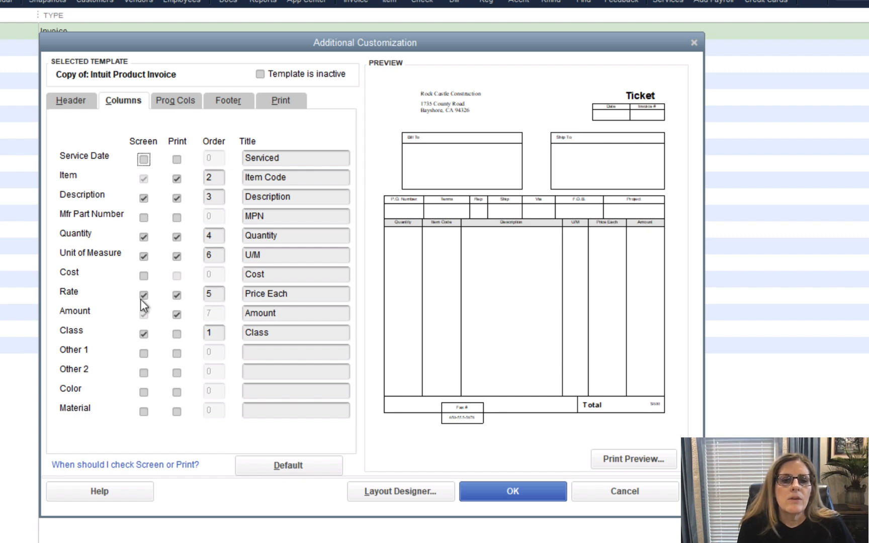
pyautogui.click(371, 494)
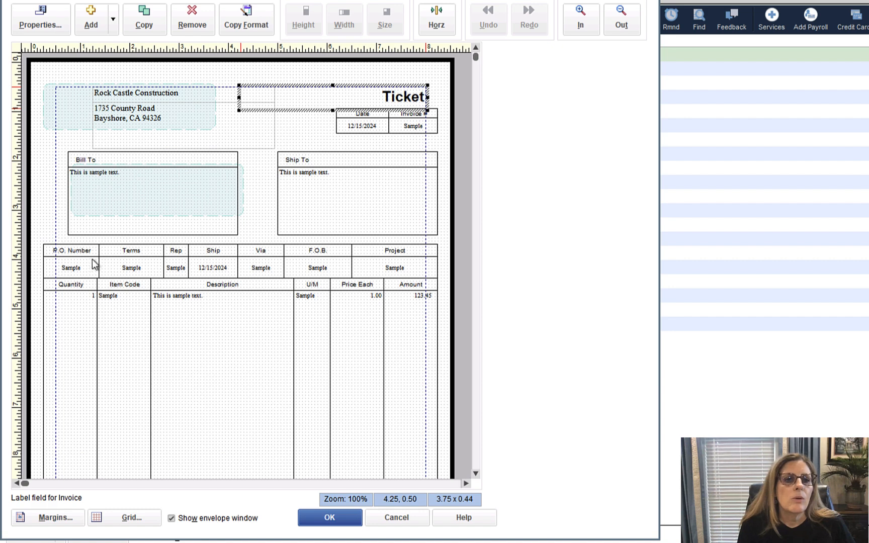
pyautogui.moveTo(98, 254)
pyautogui.mouseDown()
pyautogui.moveTo(119, 252)
pyautogui.moveTo(99, 253)
pyautogui.mouseUp()
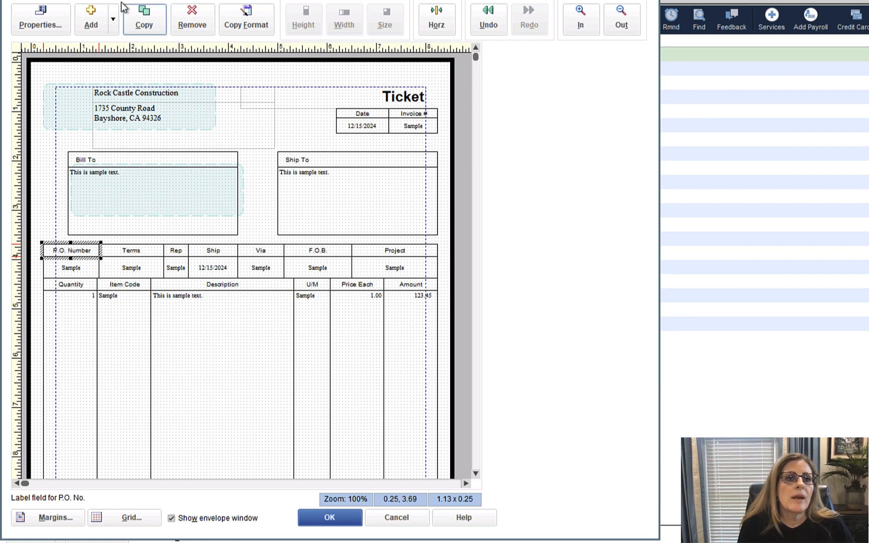
# - Add a text box reading "Sample" to the form layout with centered text
pyautogui.click(113, 19)
pyautogui.click(111, 44)
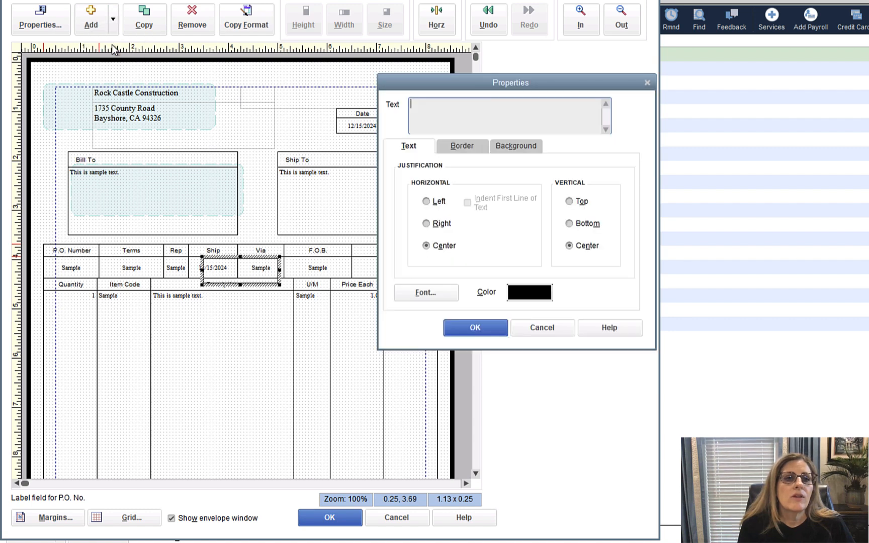
pyautogui.write('Sa')
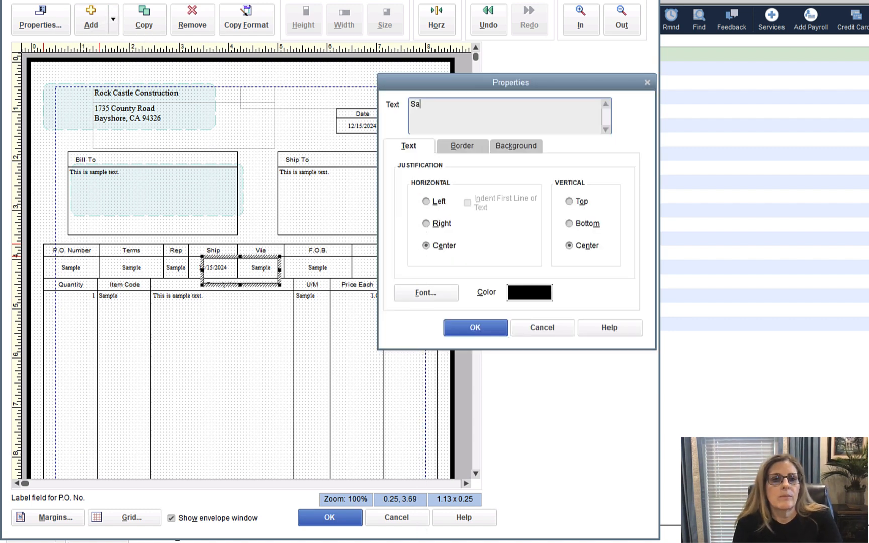
pyautogui.write('mple')
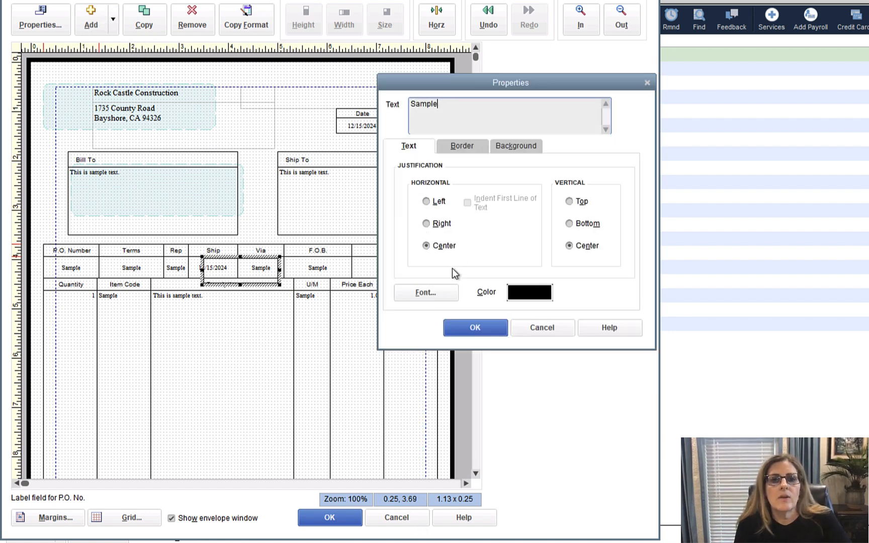
pyautogui.click(468, 319)
# - Move the Ship Via data field into the Description column at about 2.69, 5.19 and accept the layout
pyautogui.moveTo(257, 270); pyautogui.dragTo(166, 337)
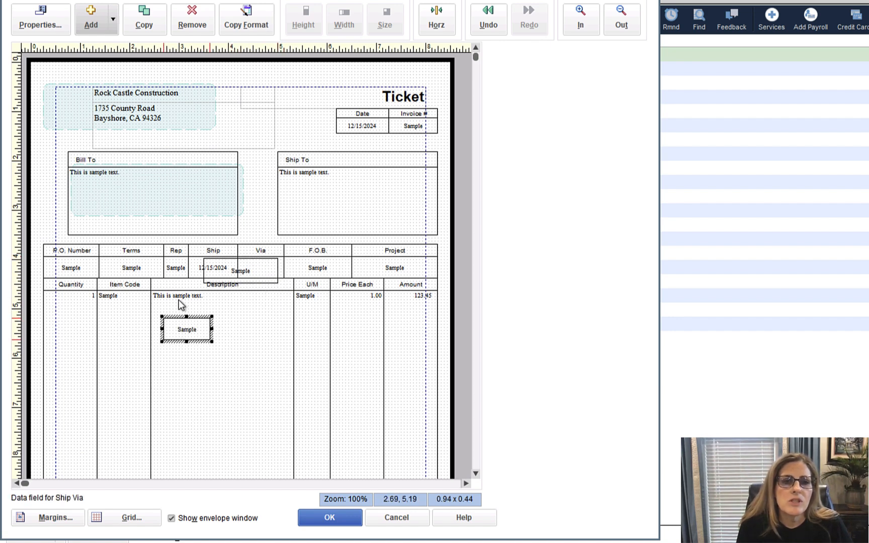
pyautogui.click(242, 276)
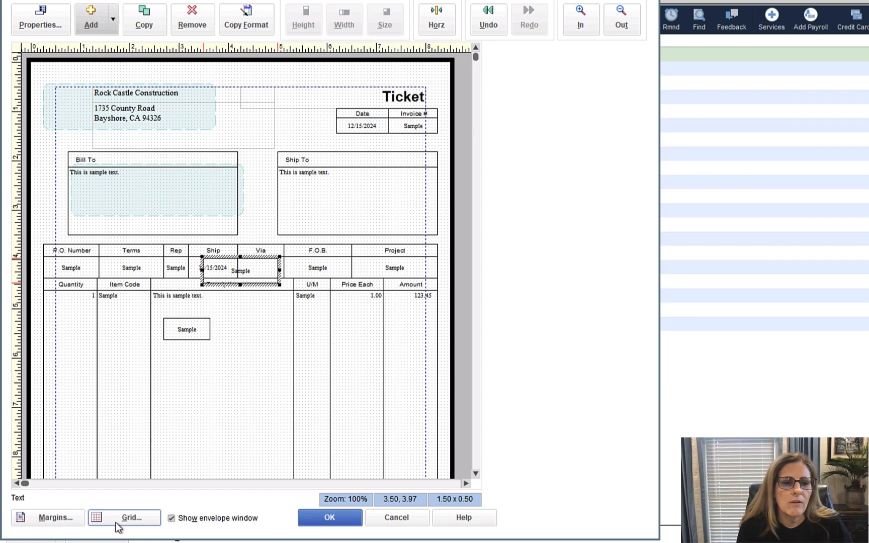
pyautogui.click(341, 516)
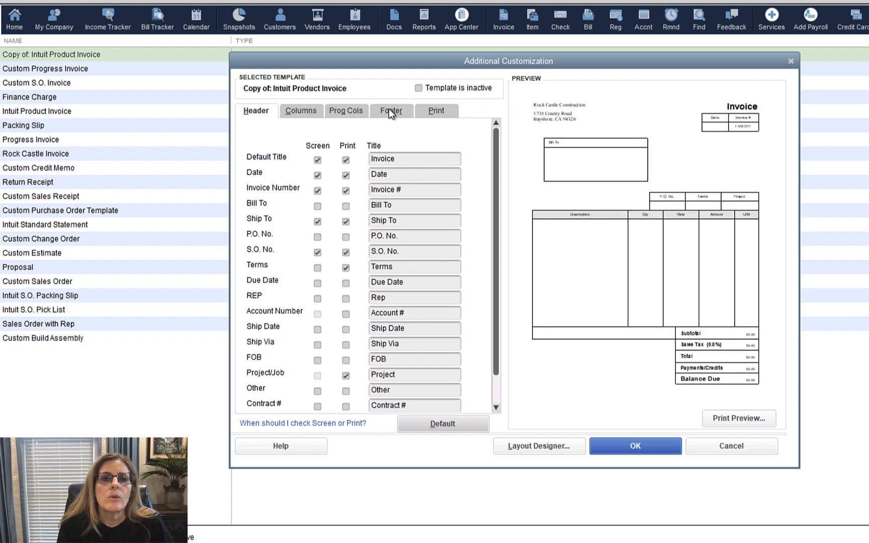
# - Check the footer options and the print preview, and accept the additional customization
pyautogui.click(389, 109)
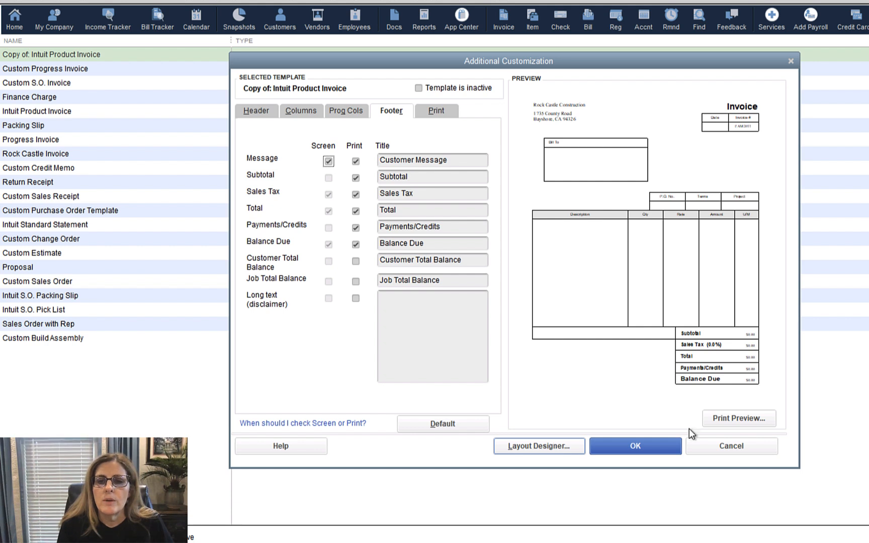
pyautogui.click(734, 422)
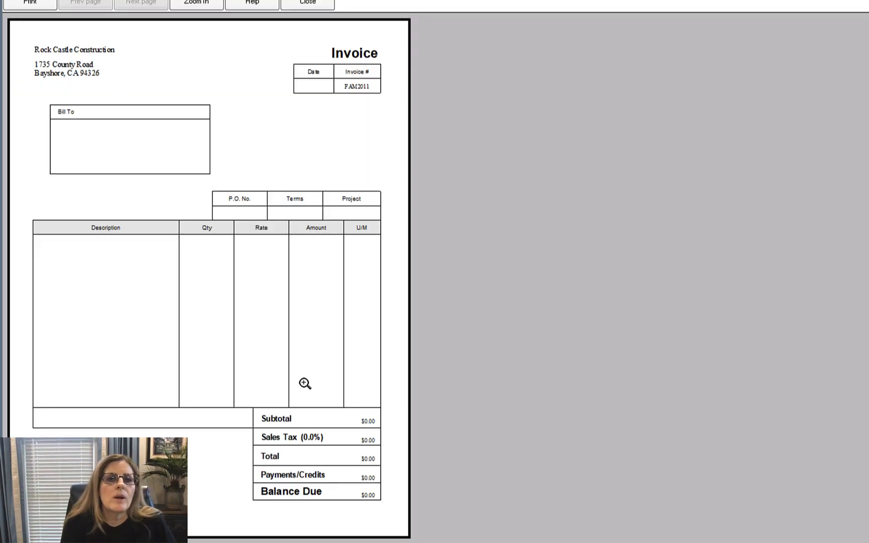
pyautogui.click(318, 3)
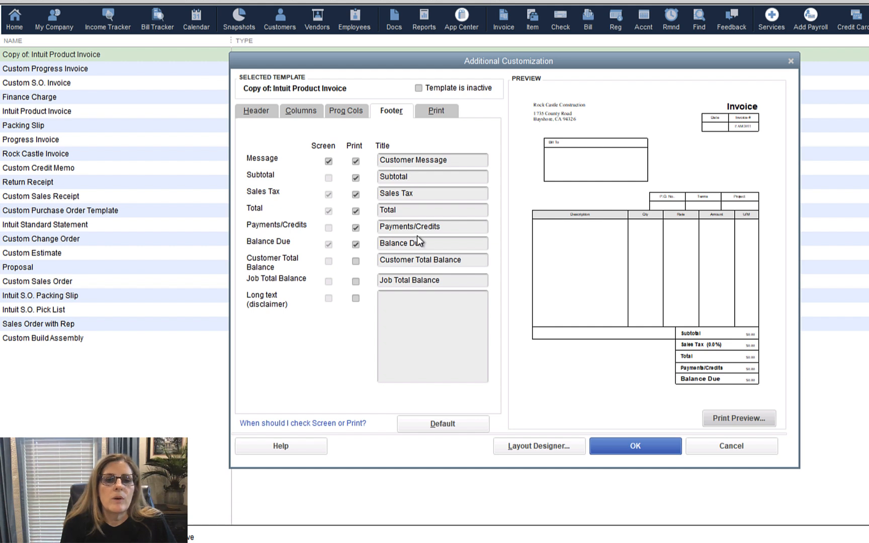
pyautogui.click(645, 448)
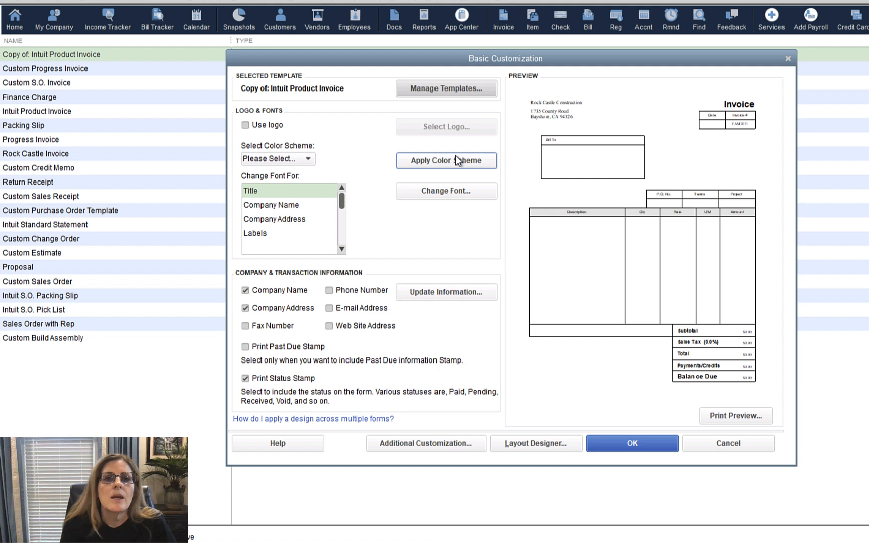
# - Start choosing a logo image and cancel it, and switch the fax number on and back off
pyautogui.click(245, 125)
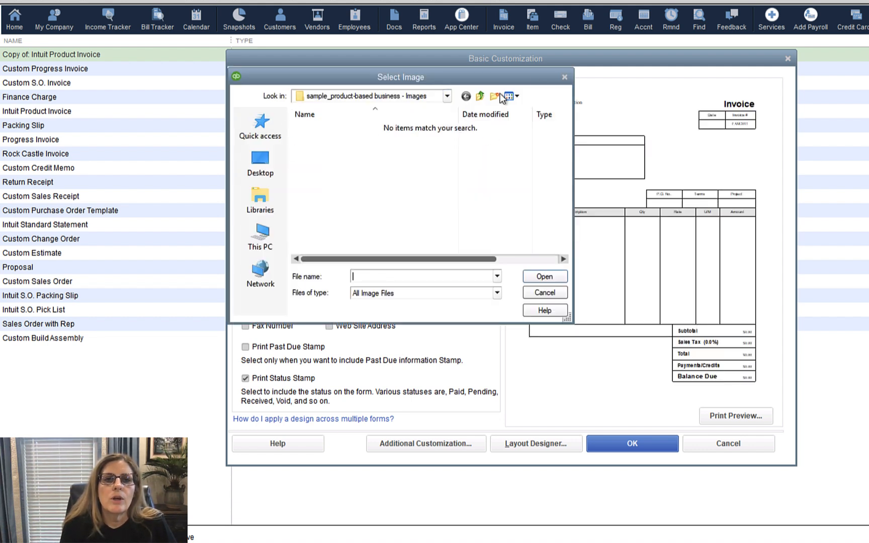
pyautogui.click(564, 78)
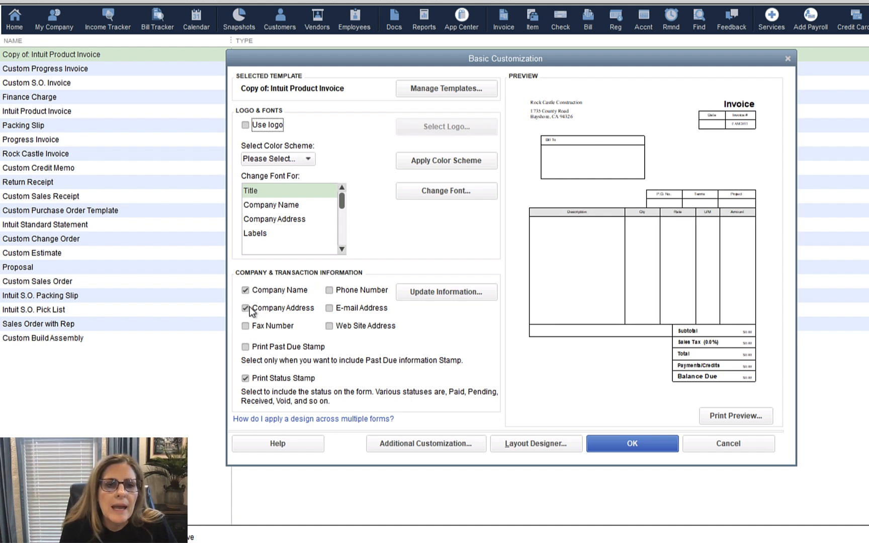
pyautogui.click(246, 326)
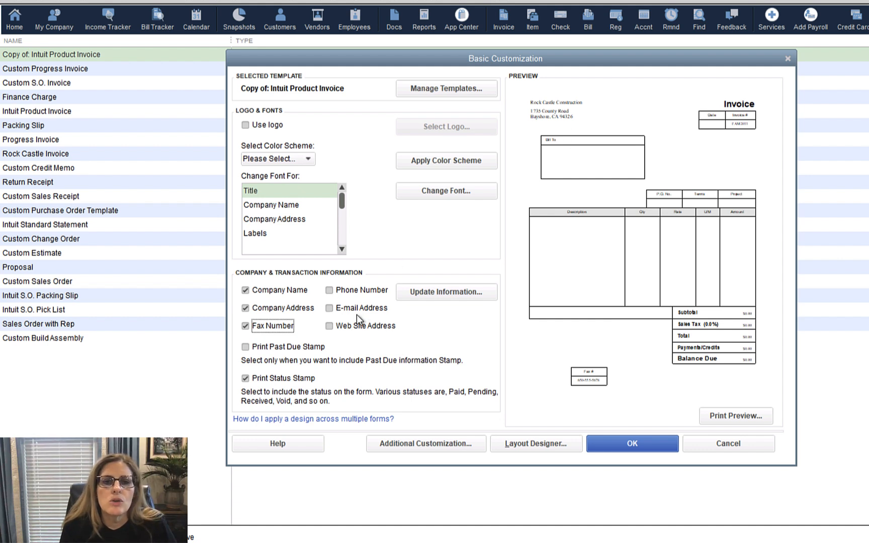
pyautogui.click(245, 326)
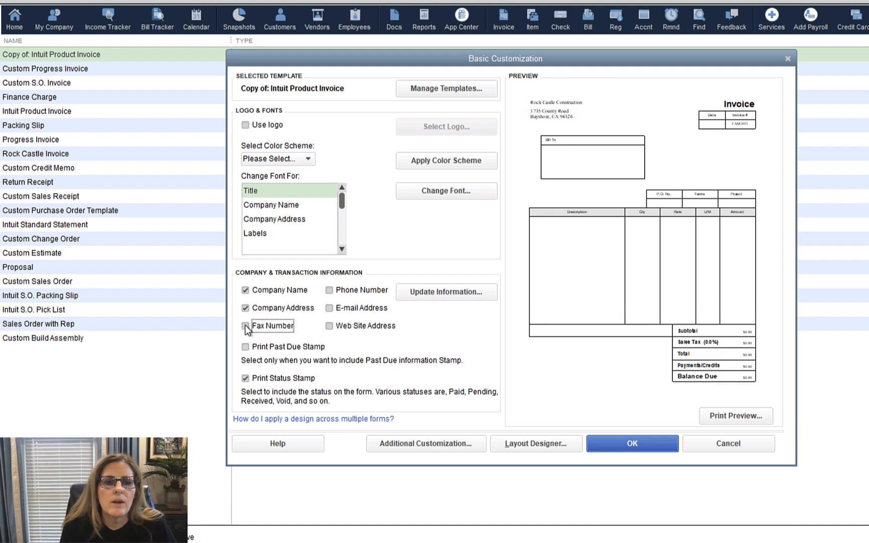
# - View the company's contact information used on the form, and close the template customization without further changes
pyautogui.click(461, 293)
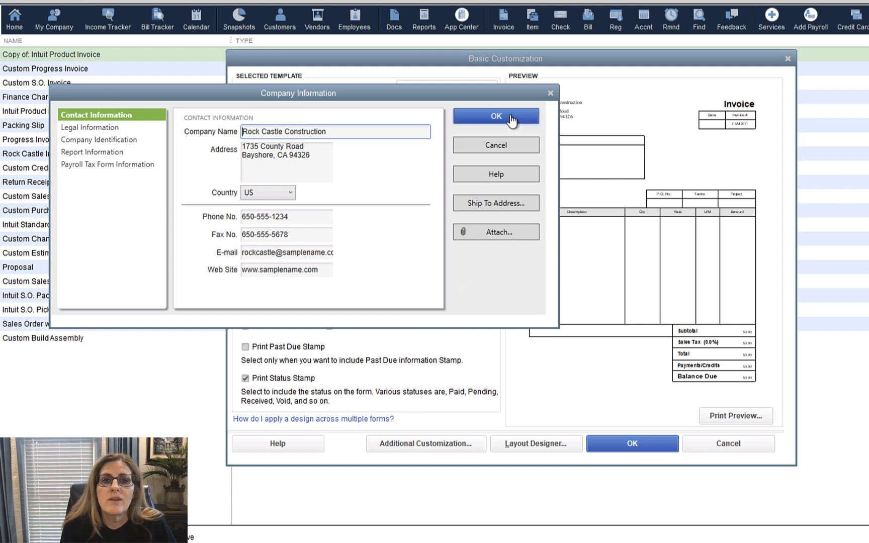
pyautogui.click(552, 92)
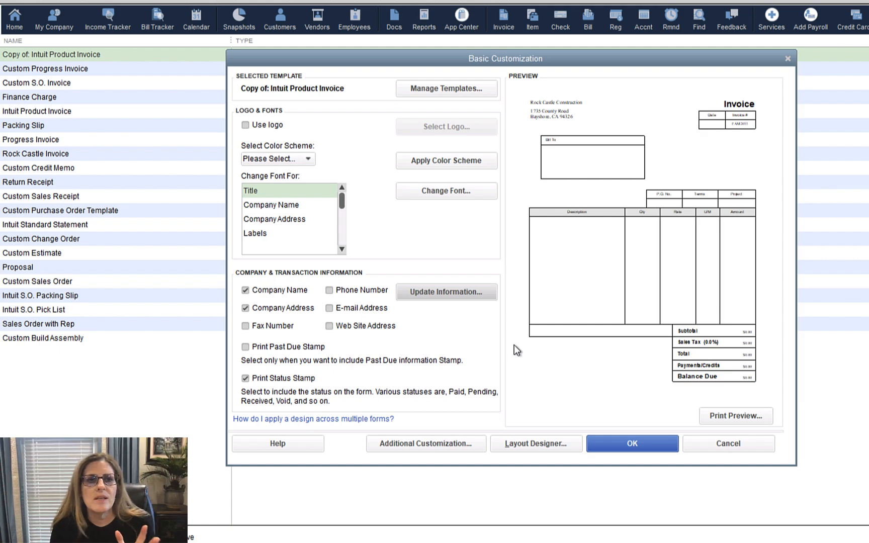
pyautogui.click(787, 59)
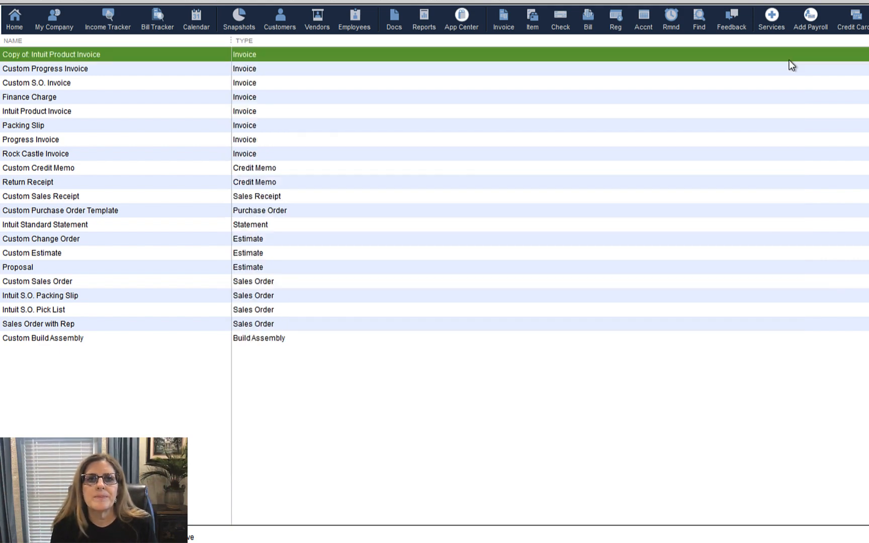